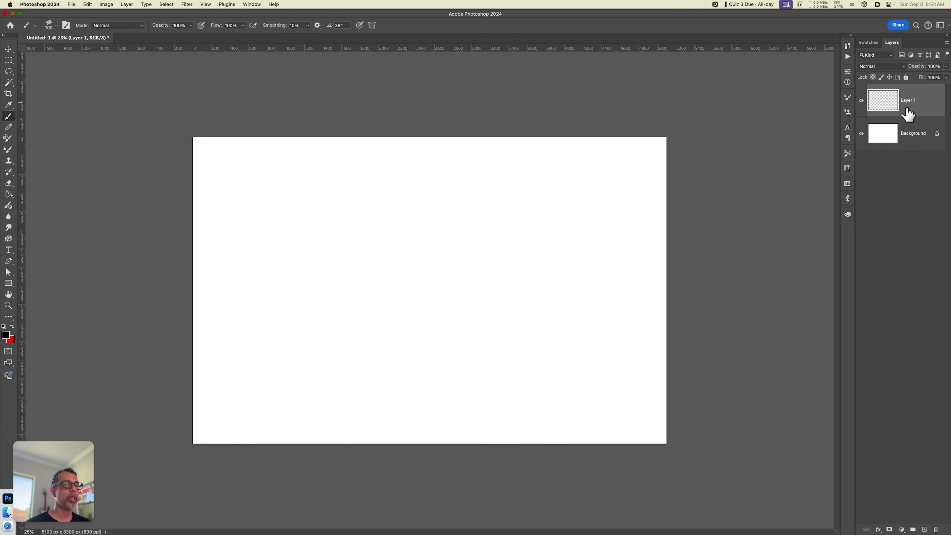
Step: Paint a straight red horizontal line across the canvas with the brush
key("x")
key("b")
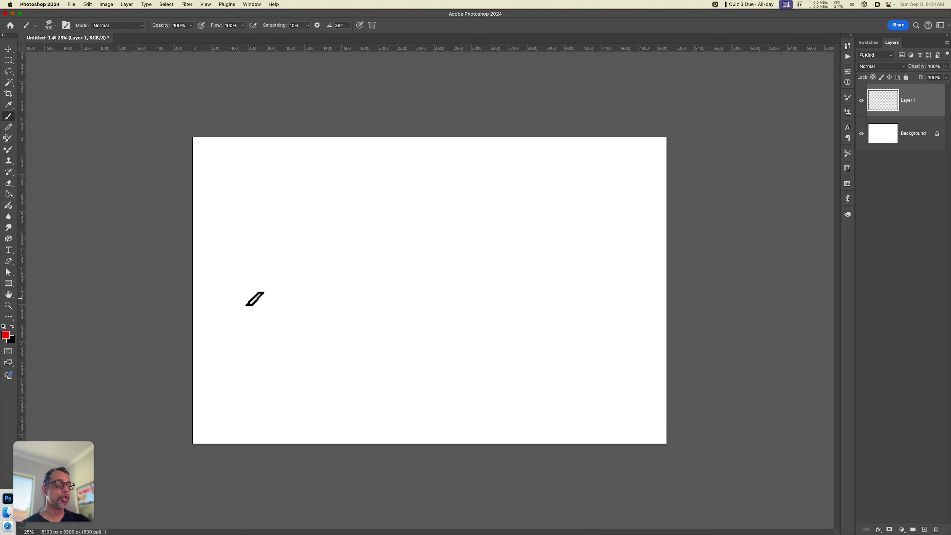
key("shift")
left_click_drag(248, 299, 645, 364)
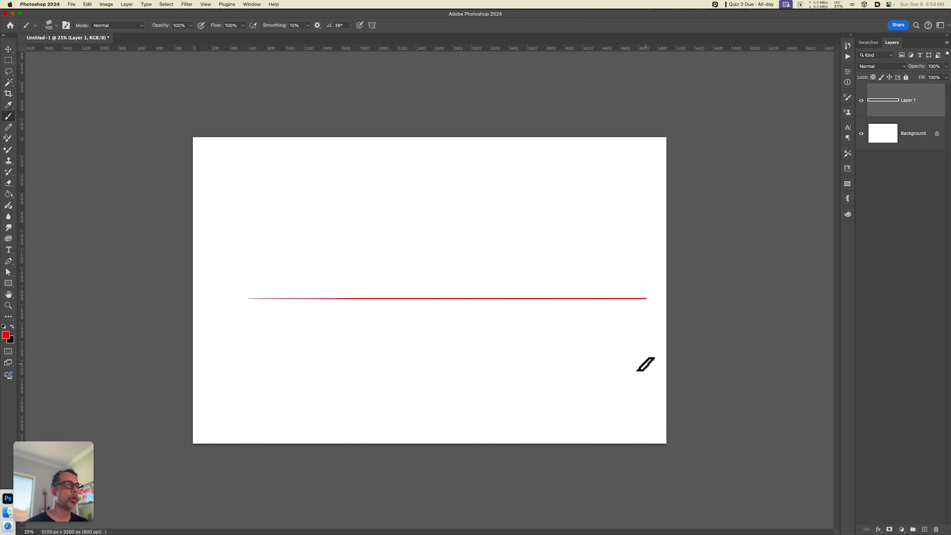
Step: Duplicate the line onto a new layer and rotate the copy 30 degrees about its centre
key("super")
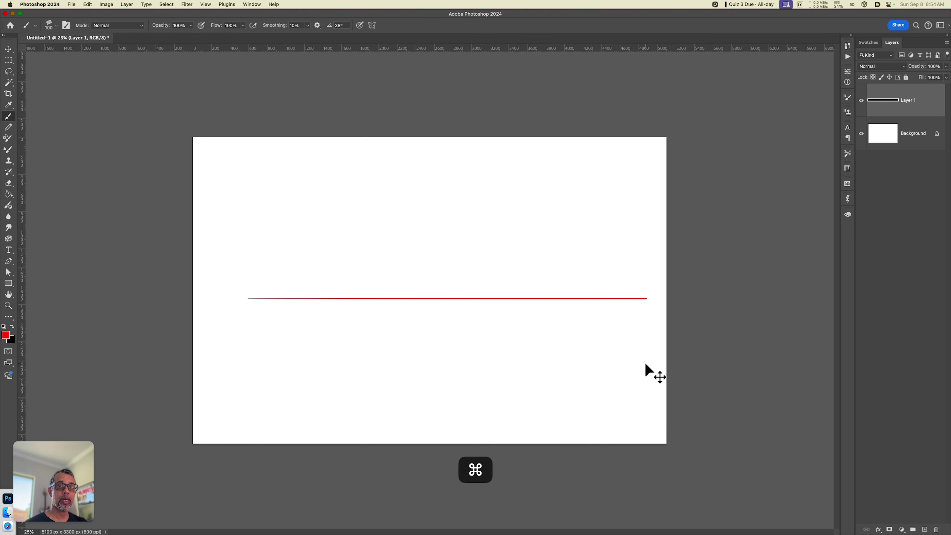
key("super+j")
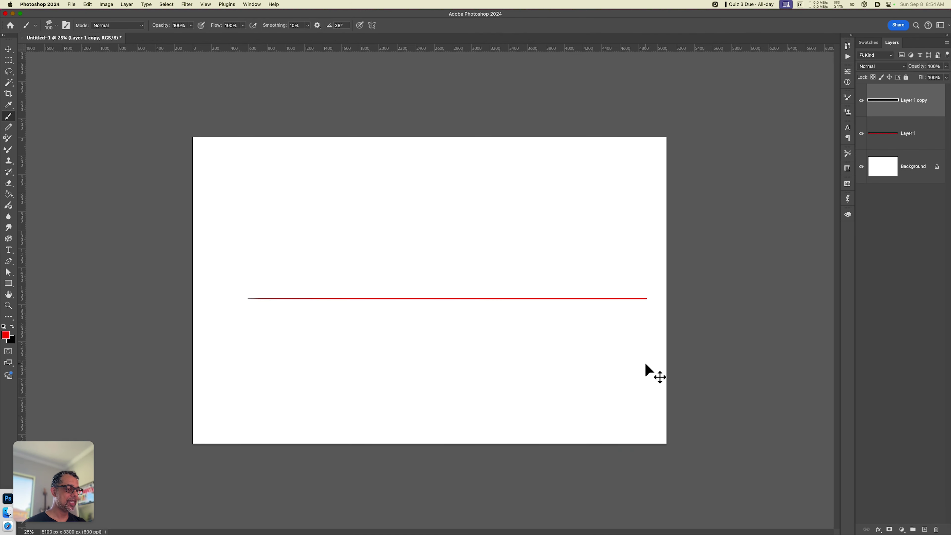
key("super+t")
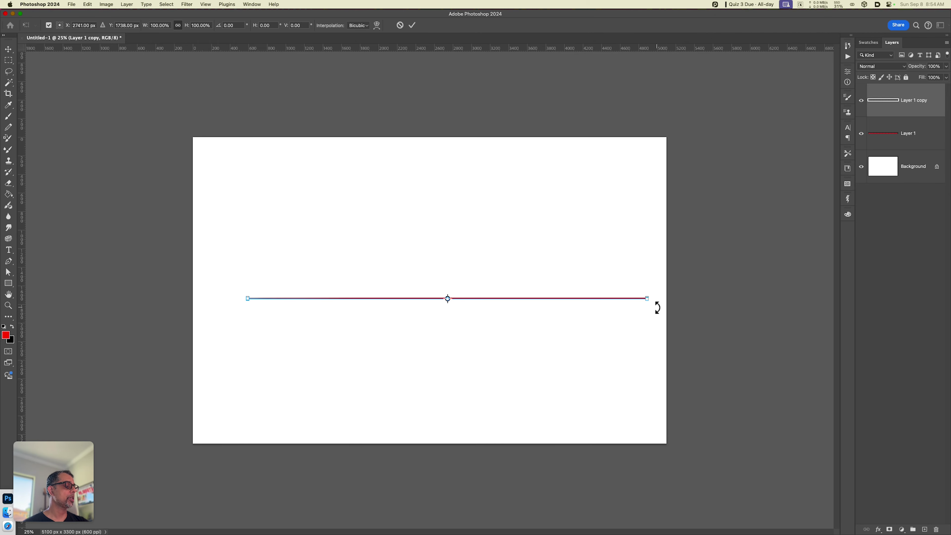
left_click_drag(653, 317, 650, 339)
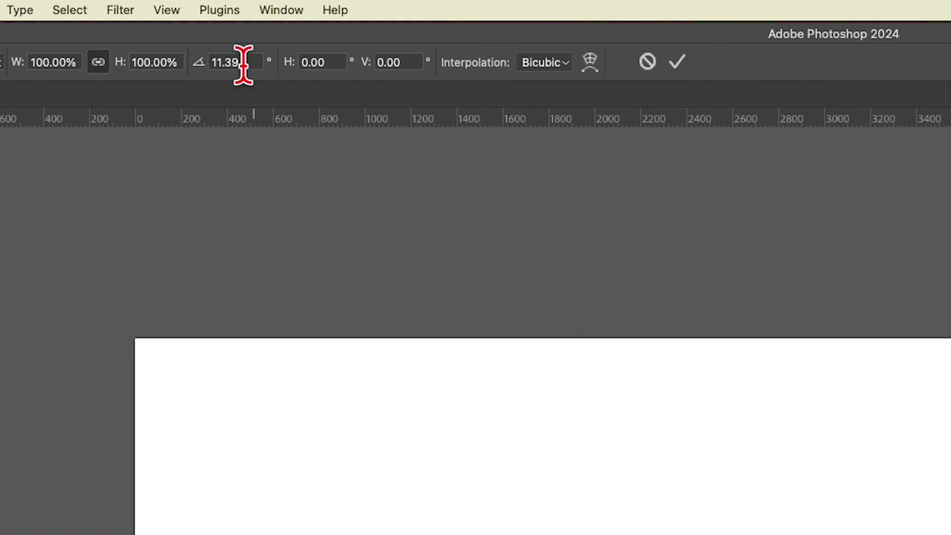
left_click(220, 26)
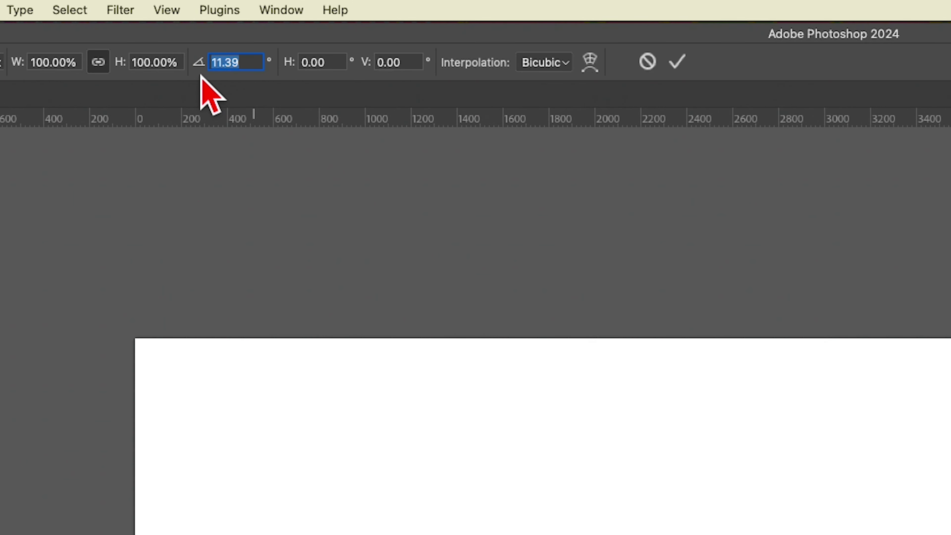
type("30")
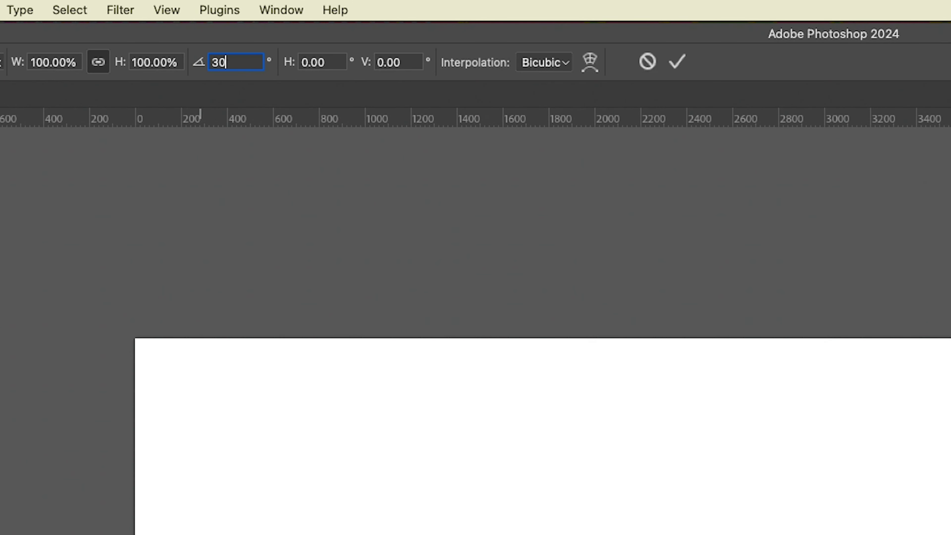
key("Return")
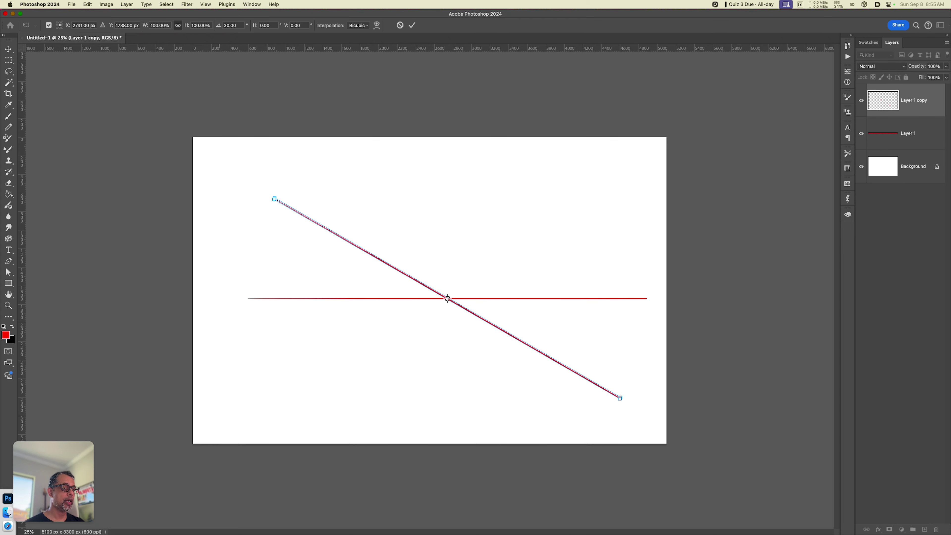
Step: Repeat the 30° rotated copy into a 12-spoke starburst and merge the six line layers into one
key("Return")
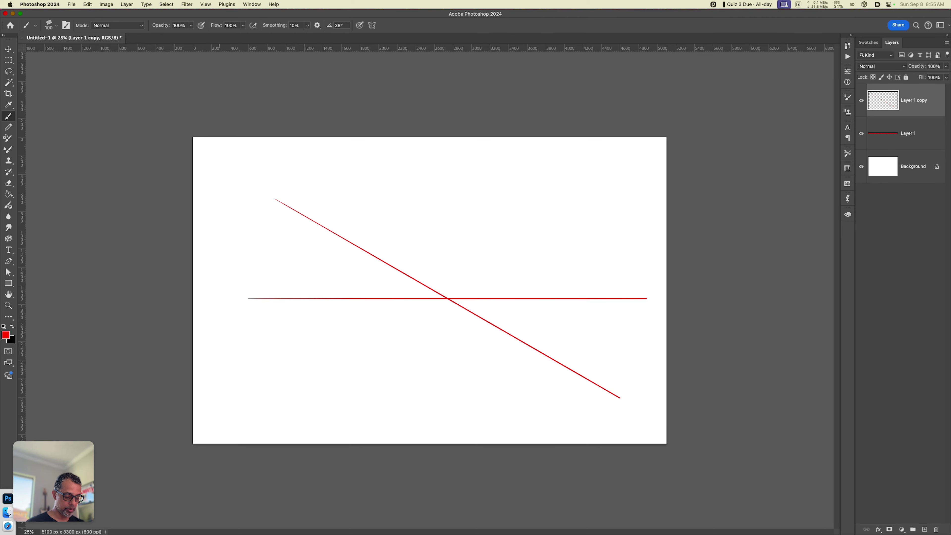
key("alt+shift+super")
key("alt+shift+super+t")
key("alt+shift+super+t")
key("alt+shift+super+t")
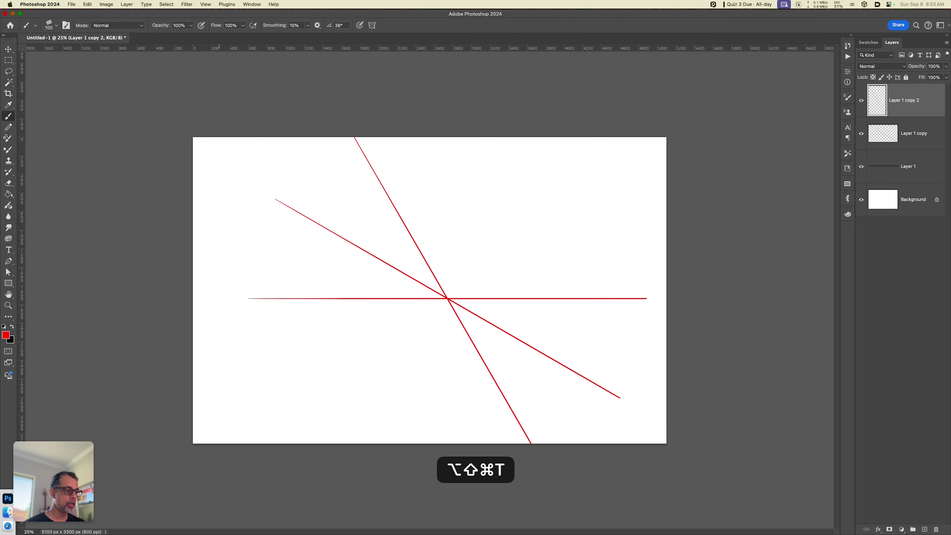
key("alt+shift+super+t")
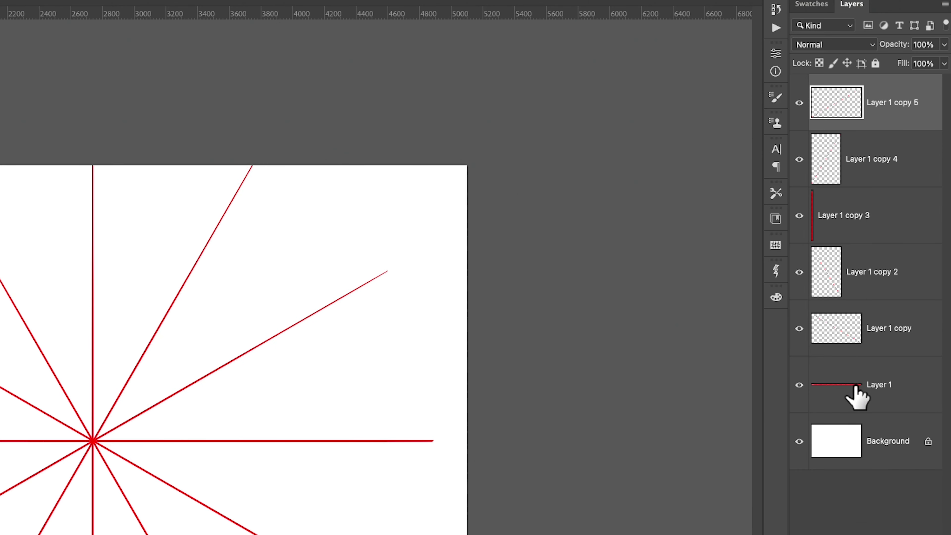
left_click(858, 397, "shift")
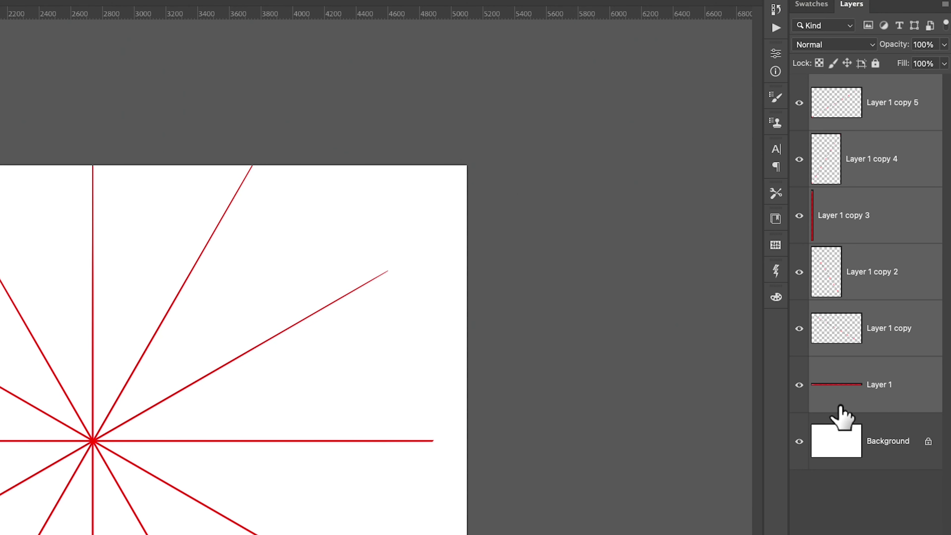
key("super+e")
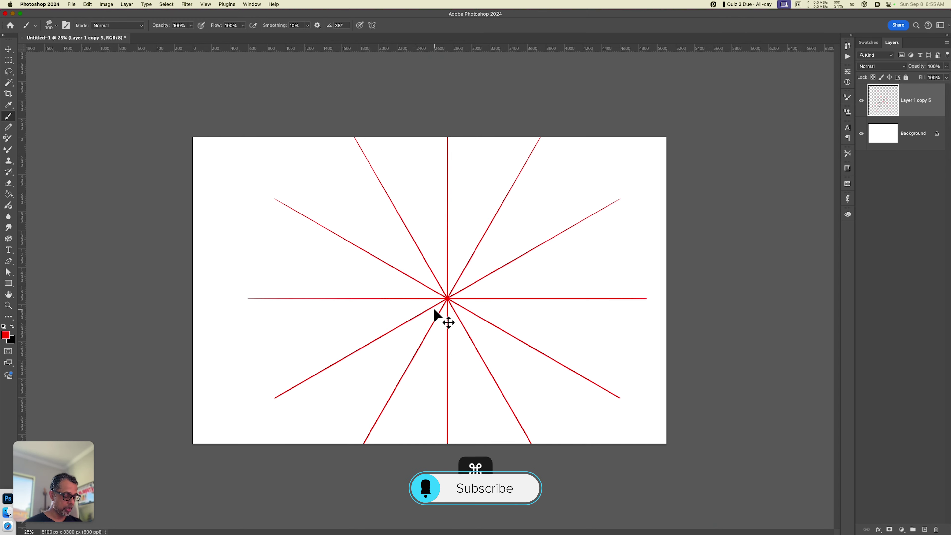
Step: Add a copy of the fan rotated 14° to fill the gaps, merging both into a 24-spoke layer
key("super+j")
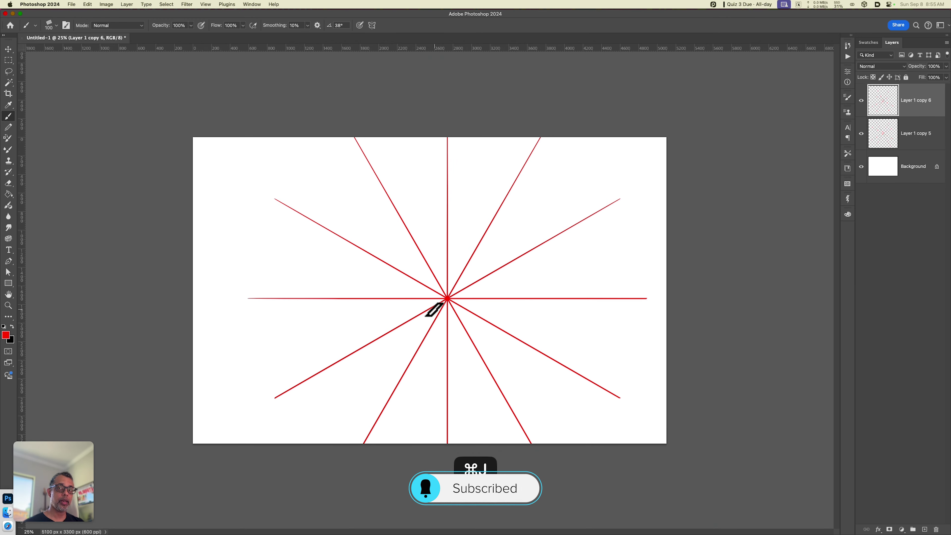
key("super+t")
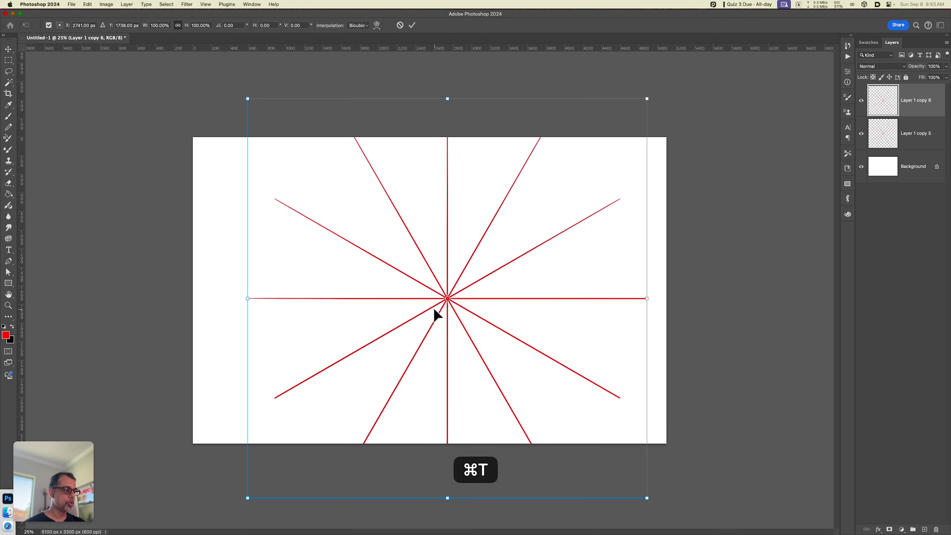
left_click_drag(659, 98, 697, 153)
key("Return")
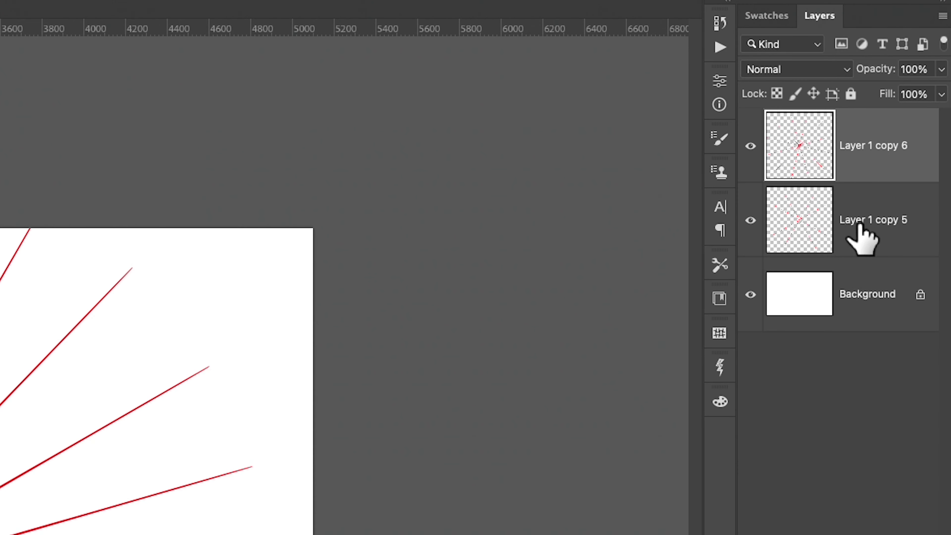
left_click(860, 224, "shift")
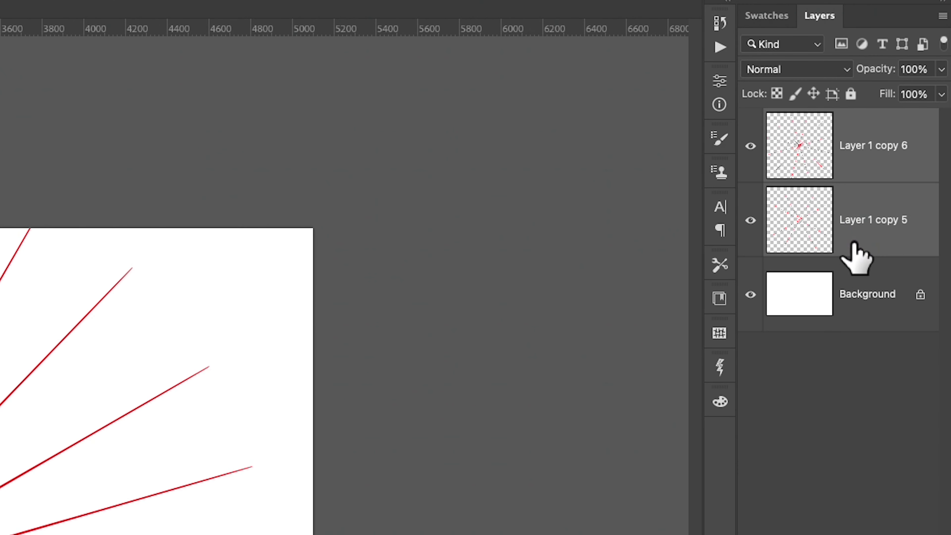
key("super+e")
Step: Rename the merged fan layer to 'vanishingpoint'
left_click(863, 146)
double_click(863, 146)
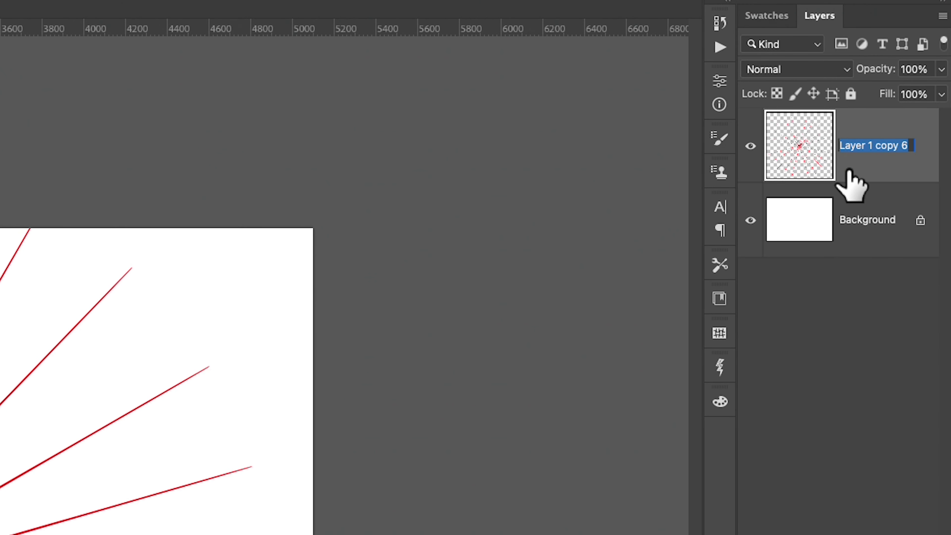
type("vanishingpoint")
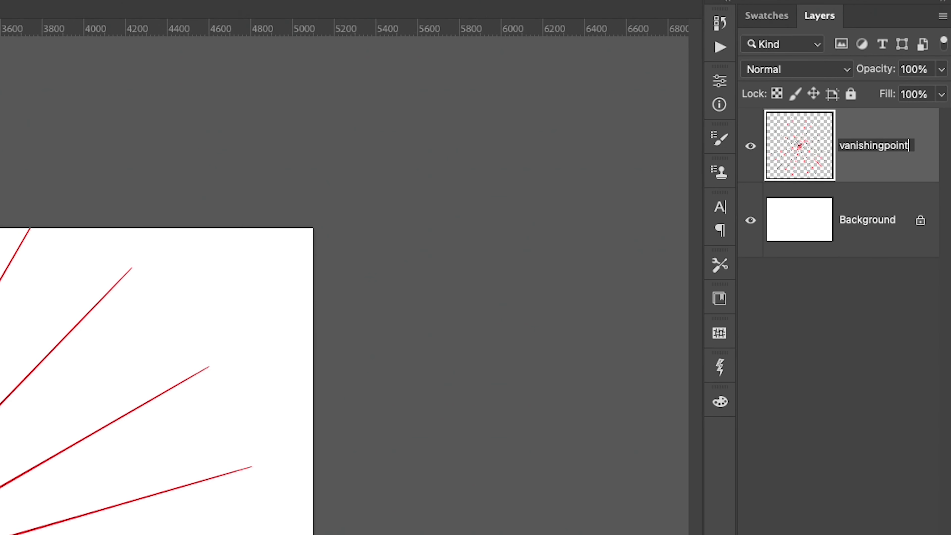
key("Return")
Step: Show the Libraries panel from the Window menu and add the vanishingpoint layer to it as a graphic
key("v")
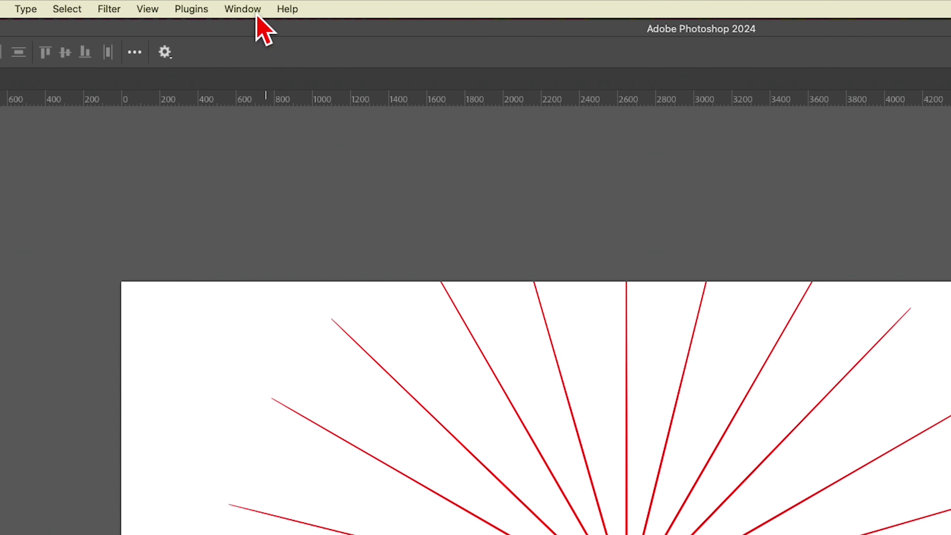
left_click(254, 11)
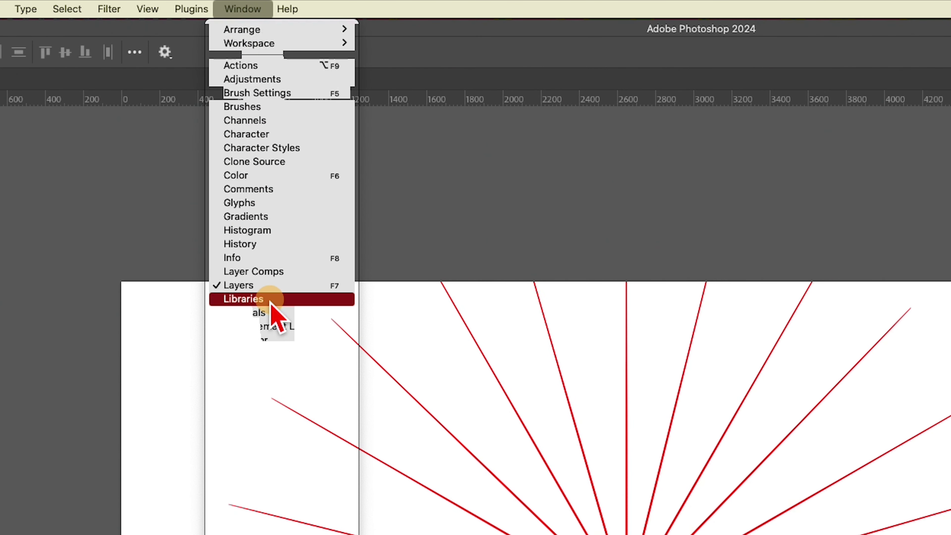
left_click(270, 301)
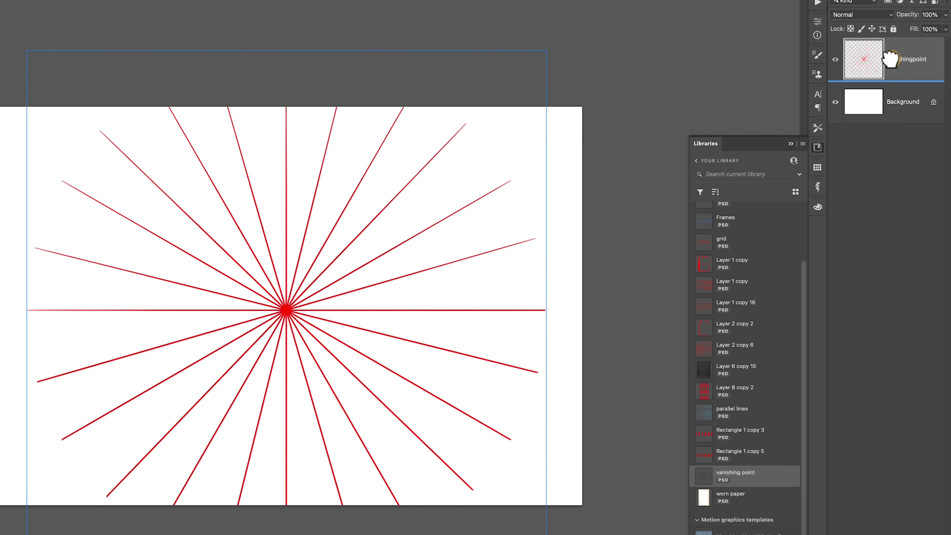
left_click_drag(902, 99, 849, 142)
left_click_drag(821, 112, 749, 254)
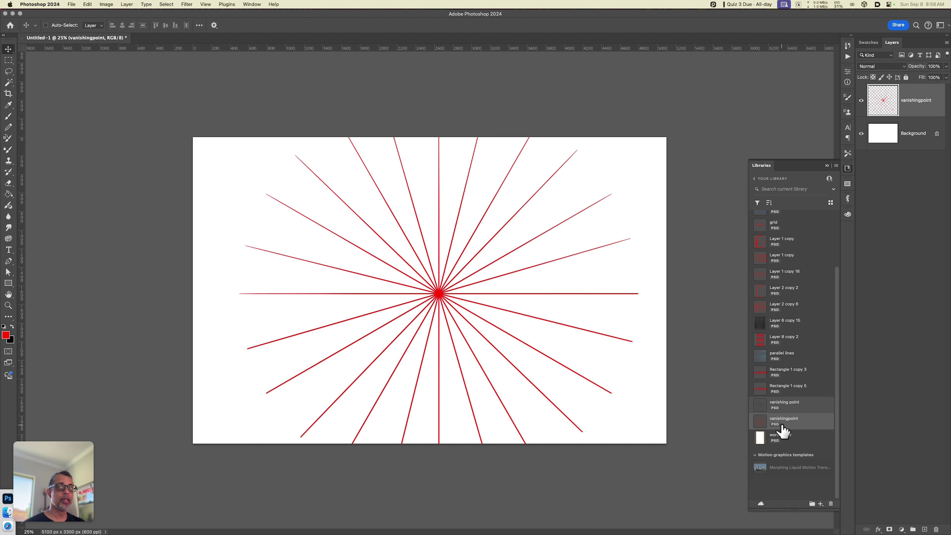
Step: Hide the original fan, place the library's vanishingpoint graphic on the canvas and nudge it slightly up
left_click(861, 100)
key("alt+shift+super+n")
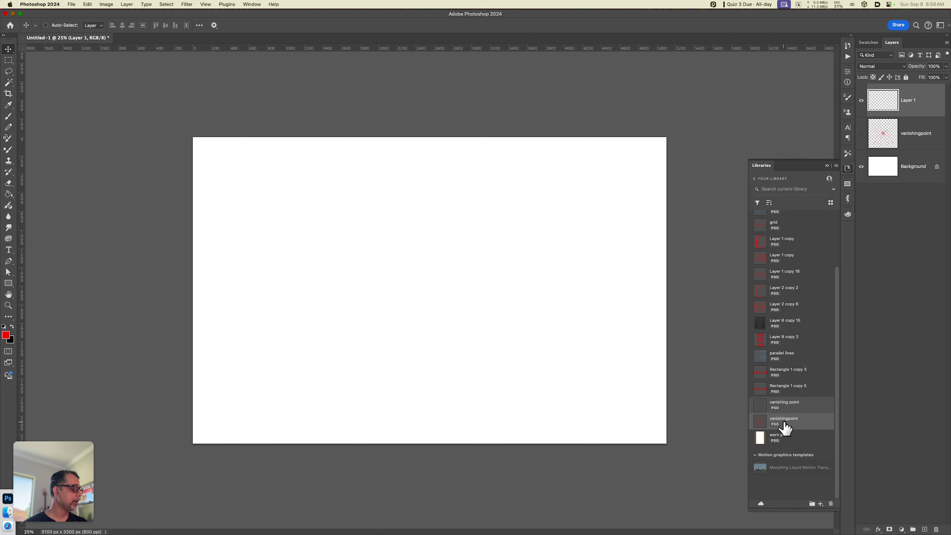
left_click_drag(782, 421, 431, 312)
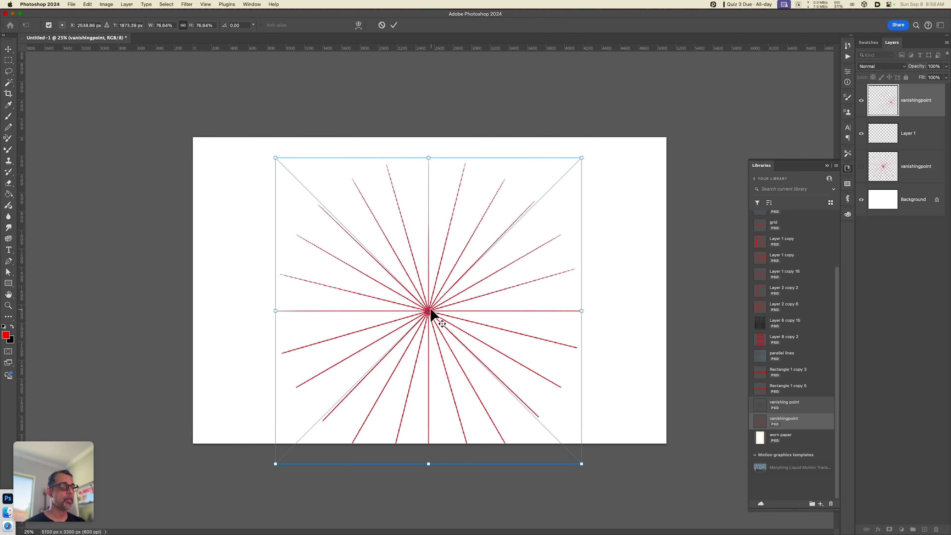
key("Return")
key("v")
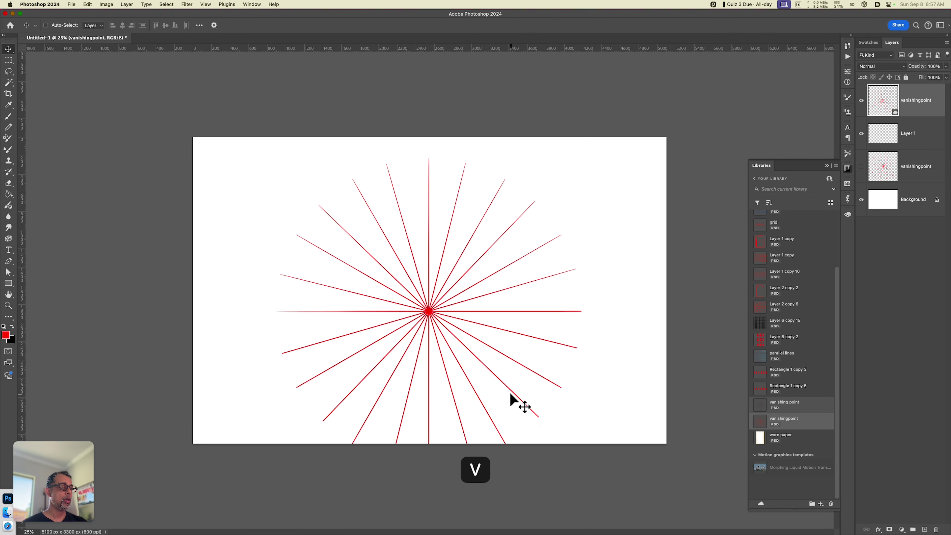
left_click_drag(511, 389, 513, 376)
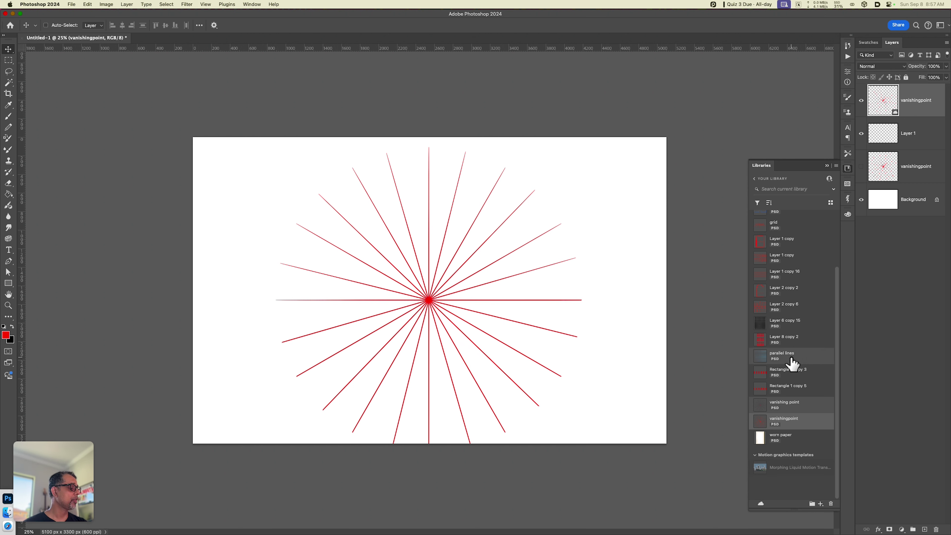
Step: Place the library's parallel lines graphic, squashed to about 39% height, across the lower canvas below the fan centre
left_click_drag(789, 360, 416, 359)
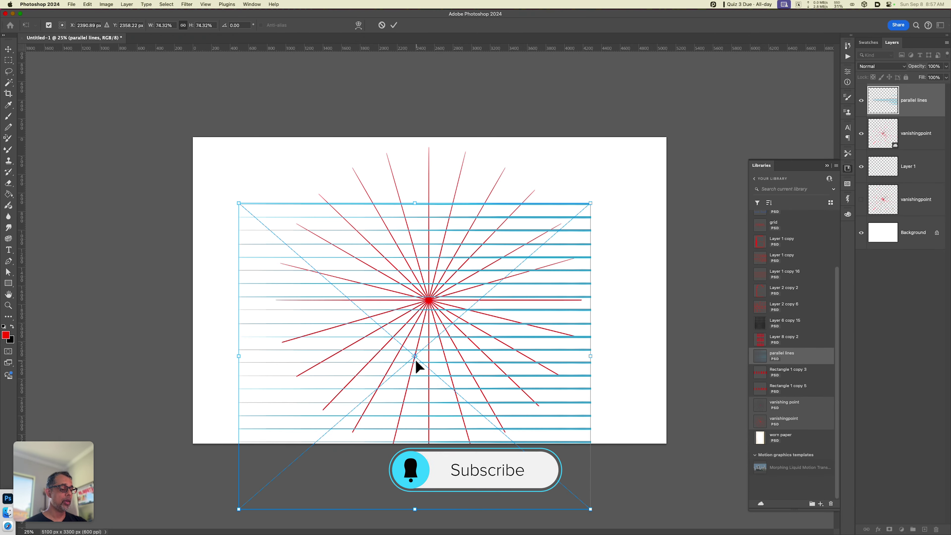
left_click_drag(414, 512, 430, 363)
left_click_drag(510, 262, 511, 360)
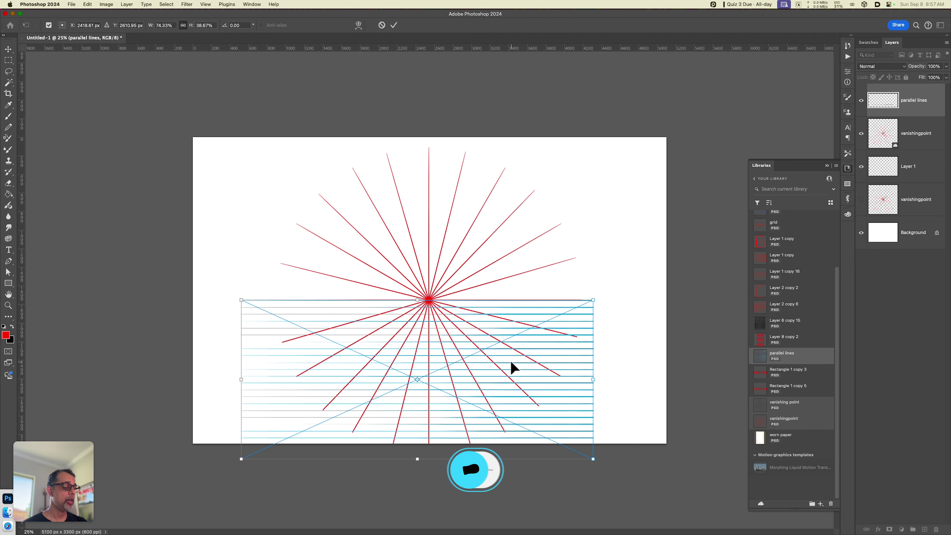
key("Return")
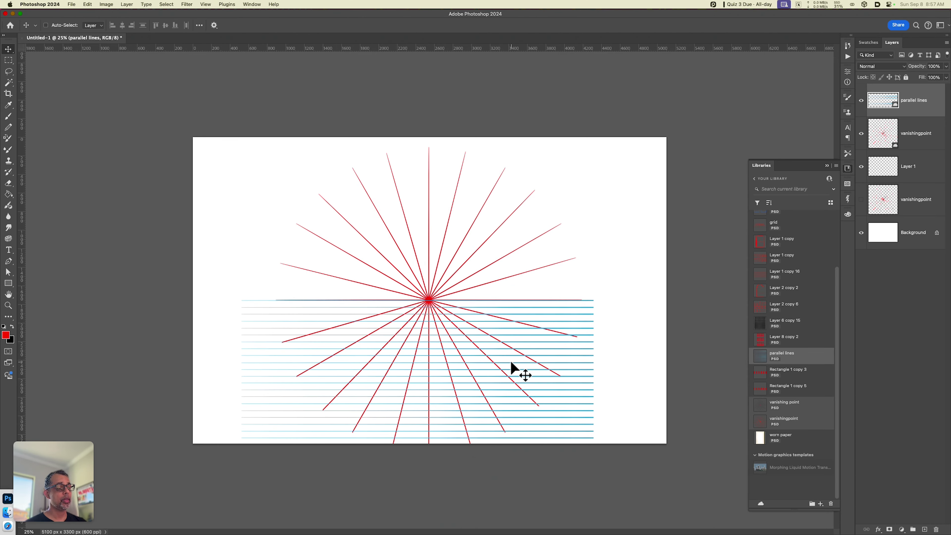